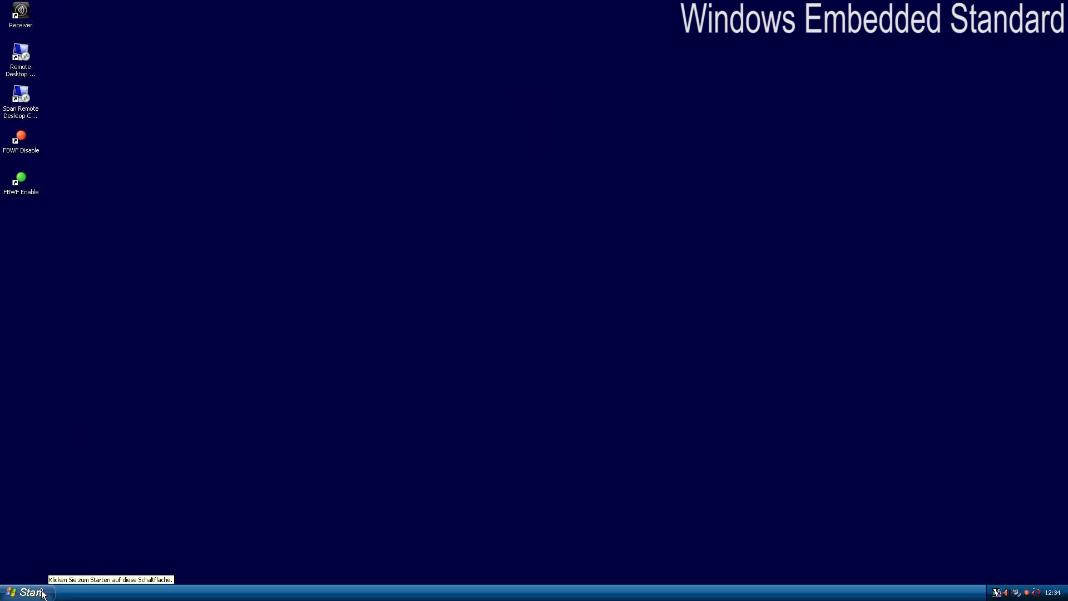
Open C:\WINDOWS\system32 in Explorer from the Run (Ausführen) dialog.
click(42, 592)
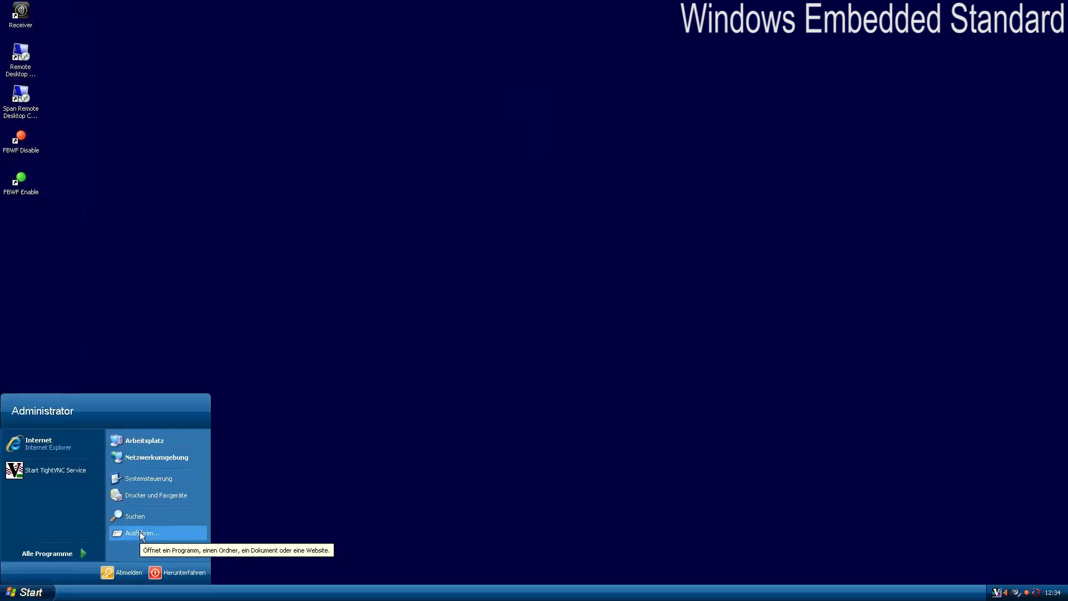
click(139, 534)
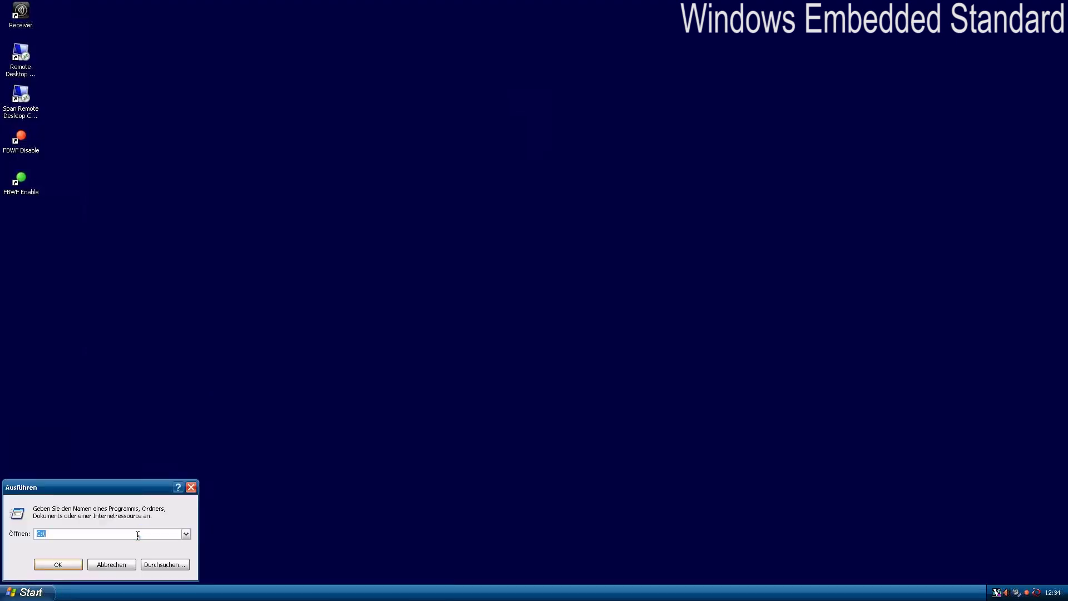
text(C:\Wind)
key(Down)
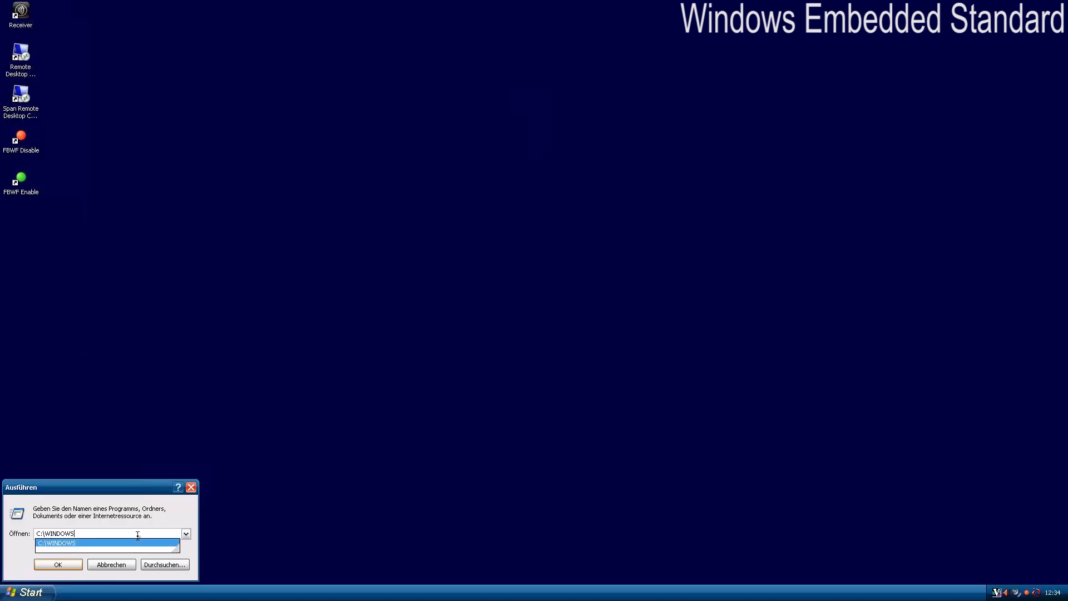
text(\system)
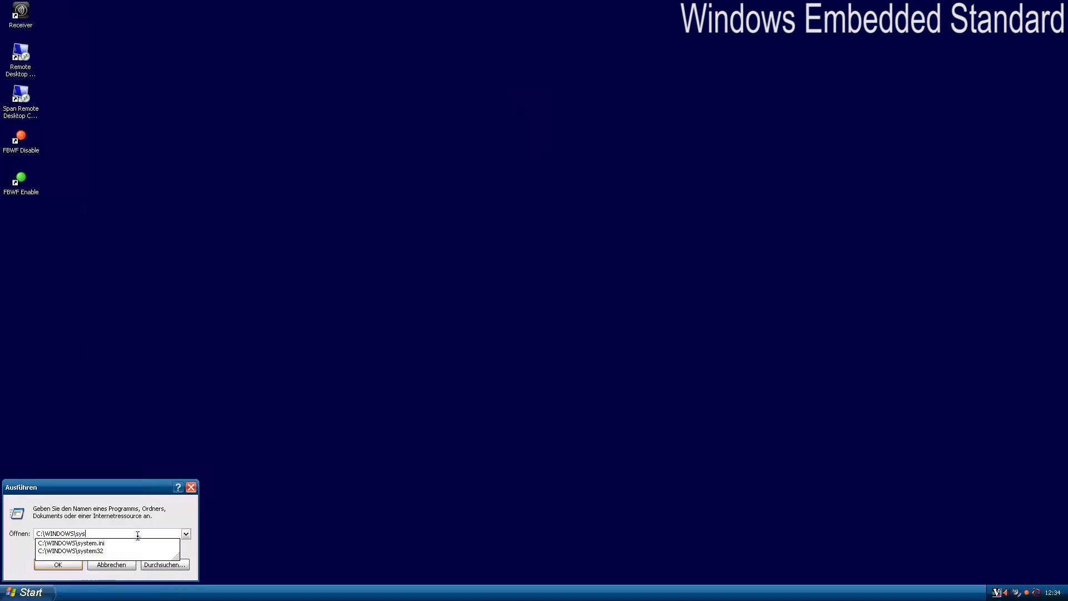
key(Down)
key(Down)
key(Return)
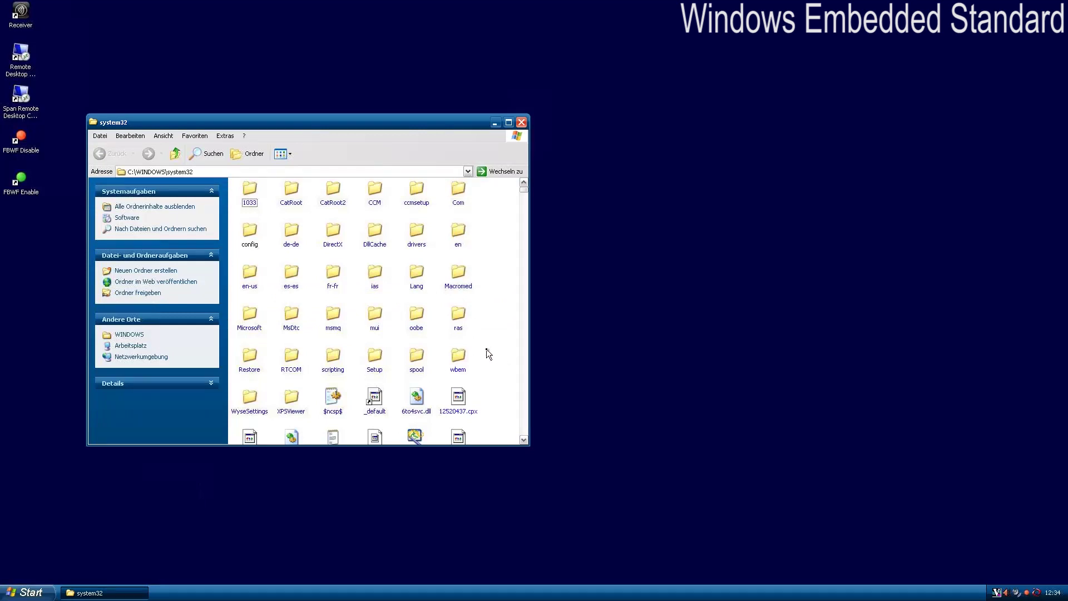
text(net)
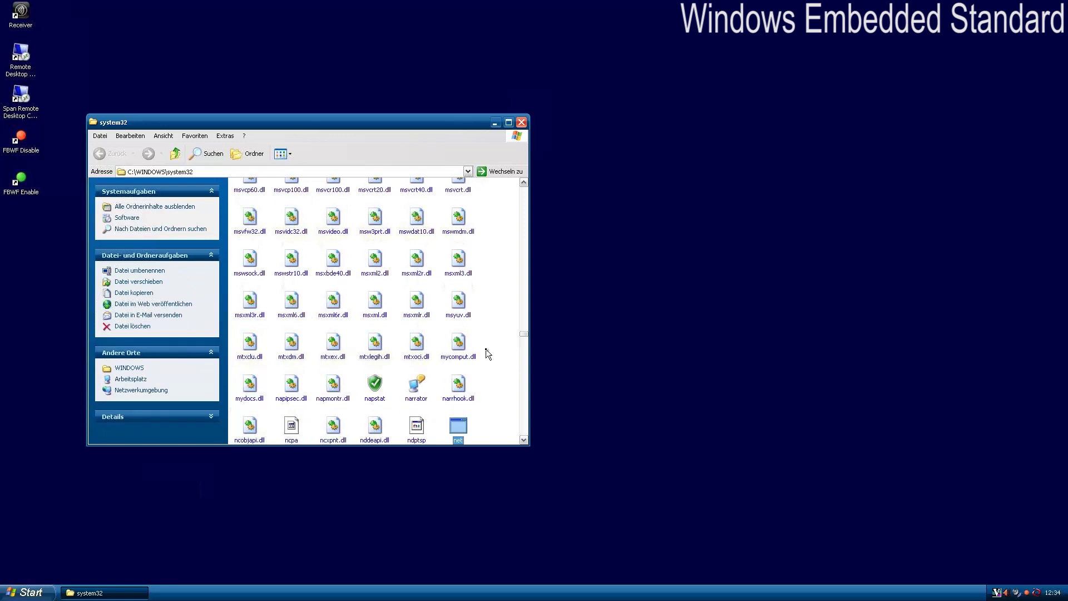
scroll(468, 321, down, 3)
scroll(438, 344, down, 2)
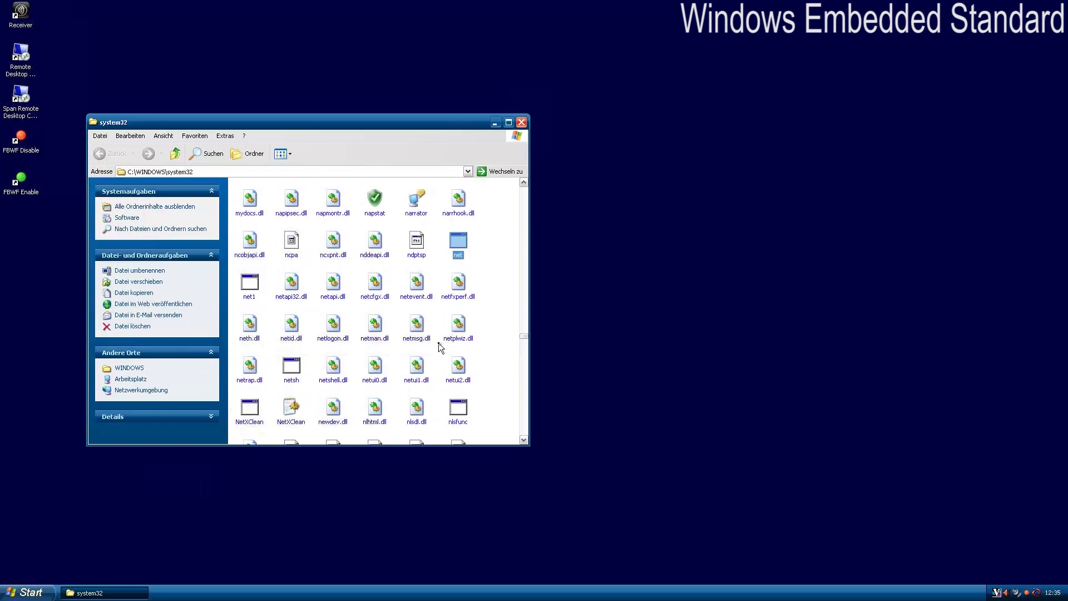
scroll(438, 343, down, 1)
Open the NetXClean file in Notepad and delete the CleanProfiles value 1.
double_click(292, 346)
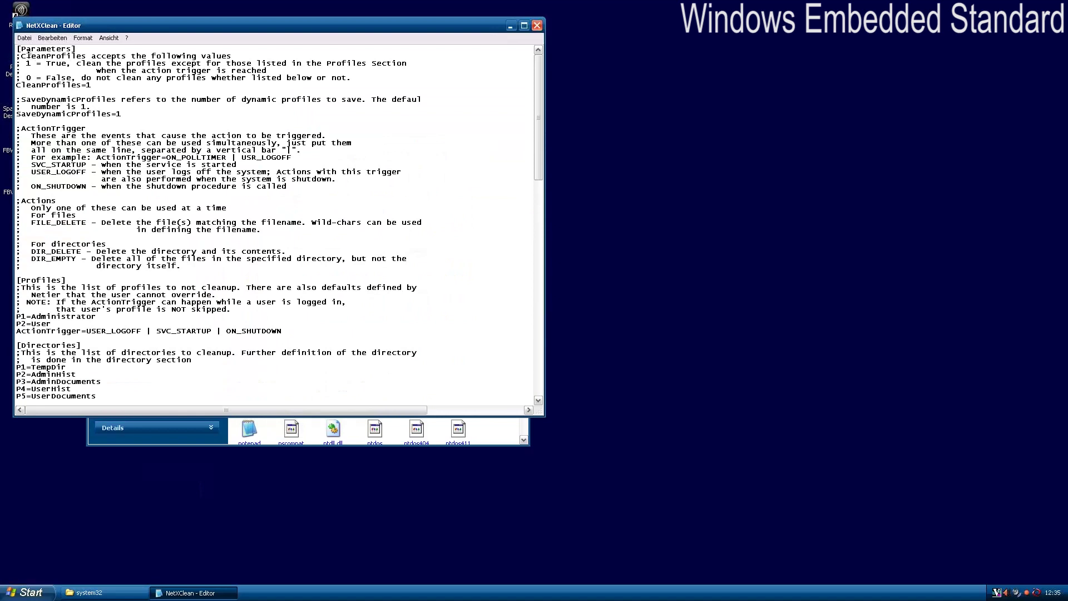
click(86, 84)
key(BackSpace)
text(0)
Save the file with CleanProfiles=0 and close Notepad.
click(26, 39)
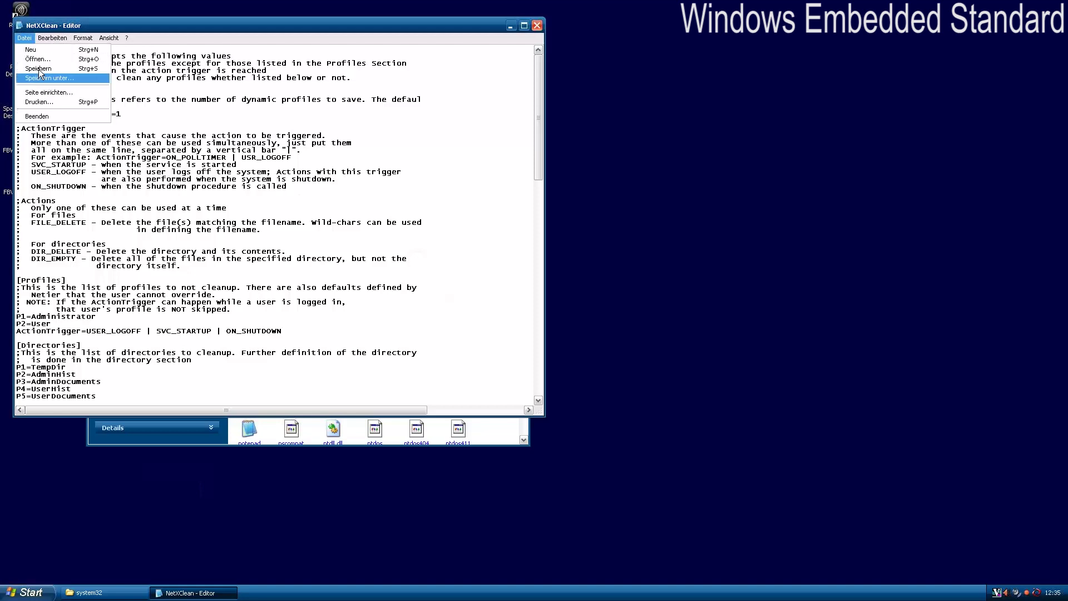
click(39, 71)
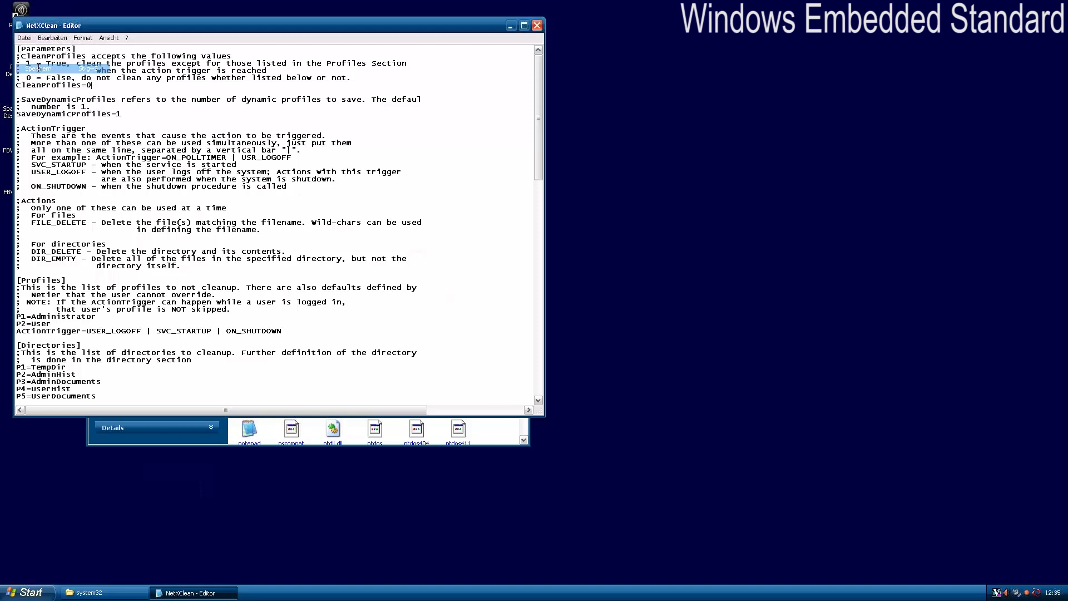
click(538, 25)
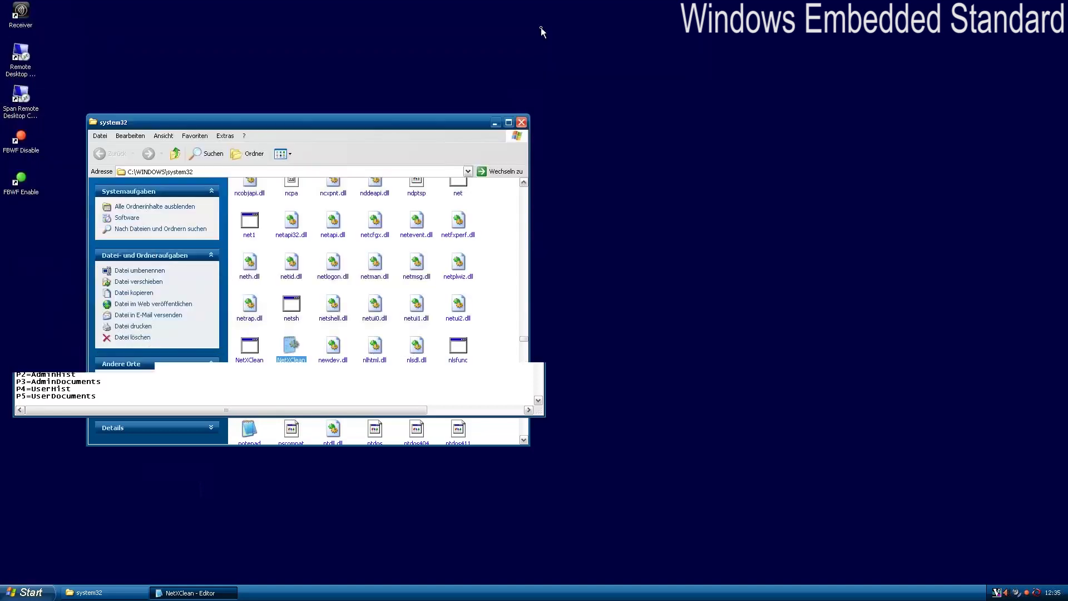
Close the system32 window and confirm the tray shows FBWF disabled.
click(521, 123)
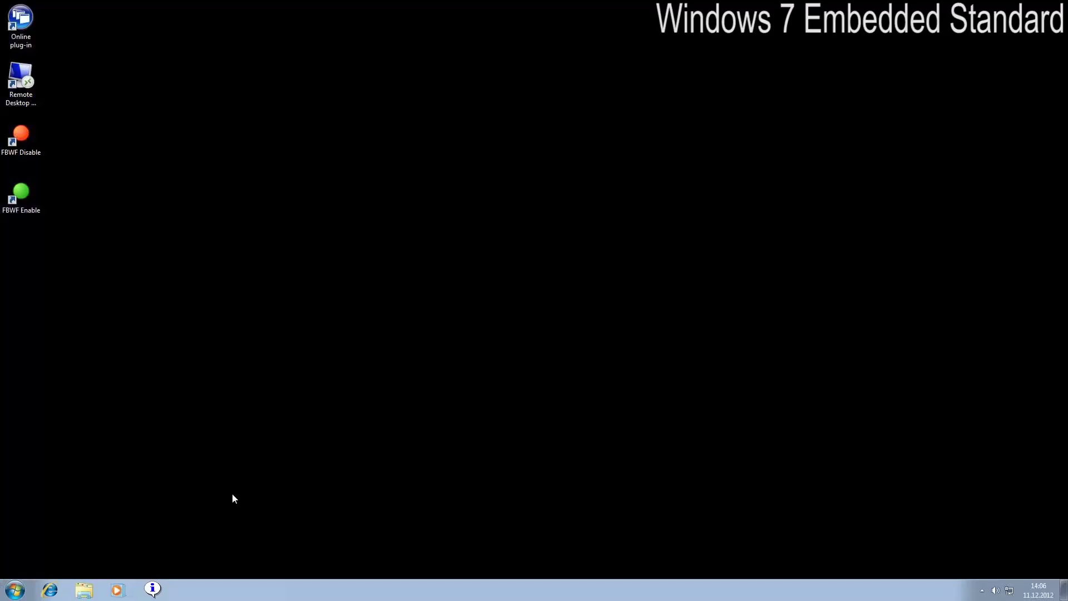
click(983, 591)
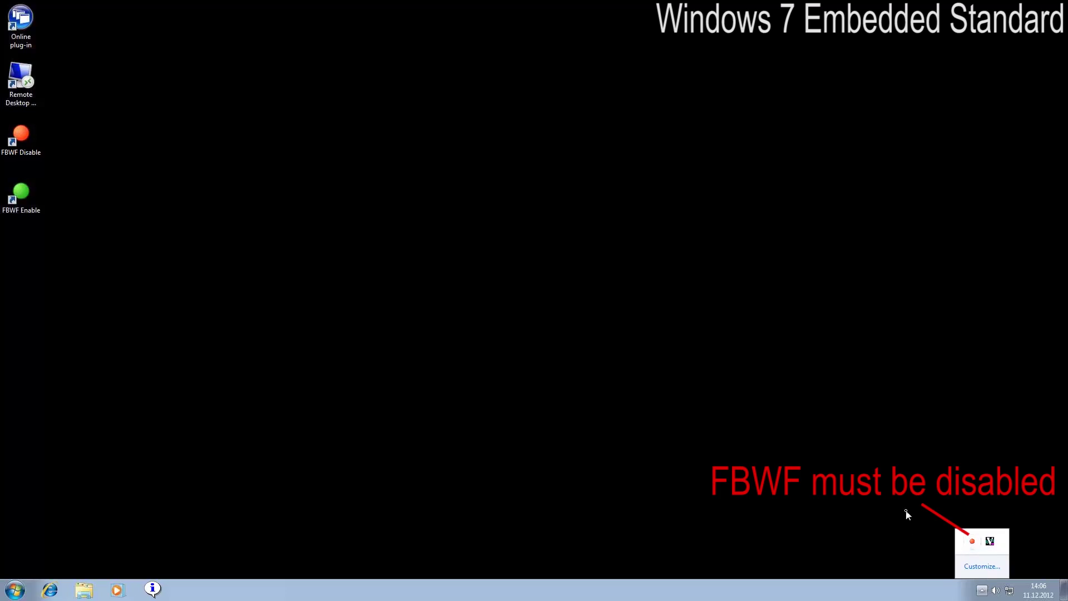
Open C:\Windows\System32 from Run and select the NetXclean configuration file.
click(15, 591)
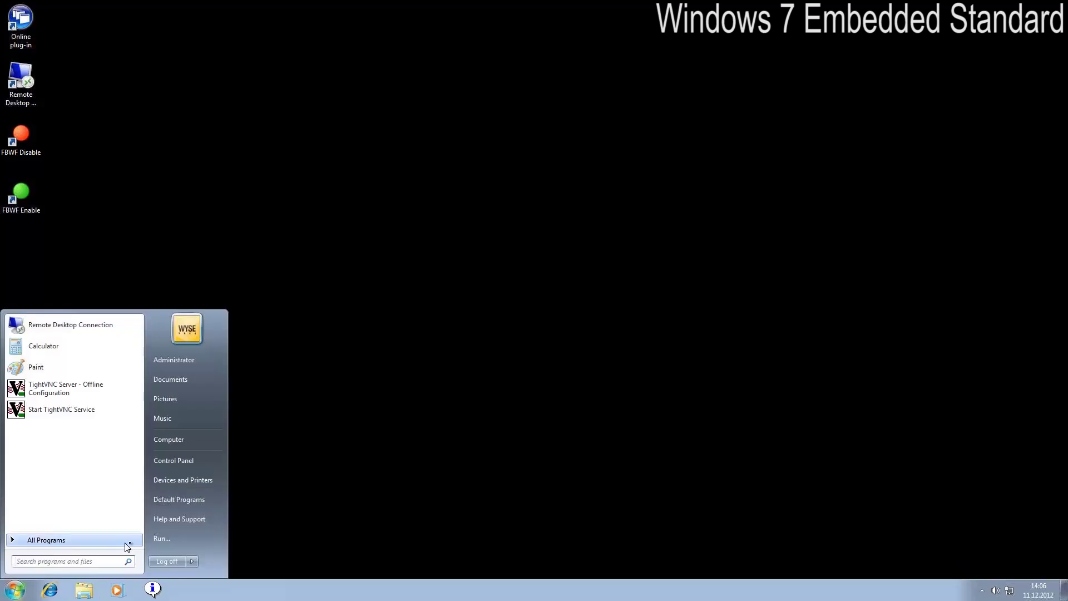
click(174, 540)
text(C:\)
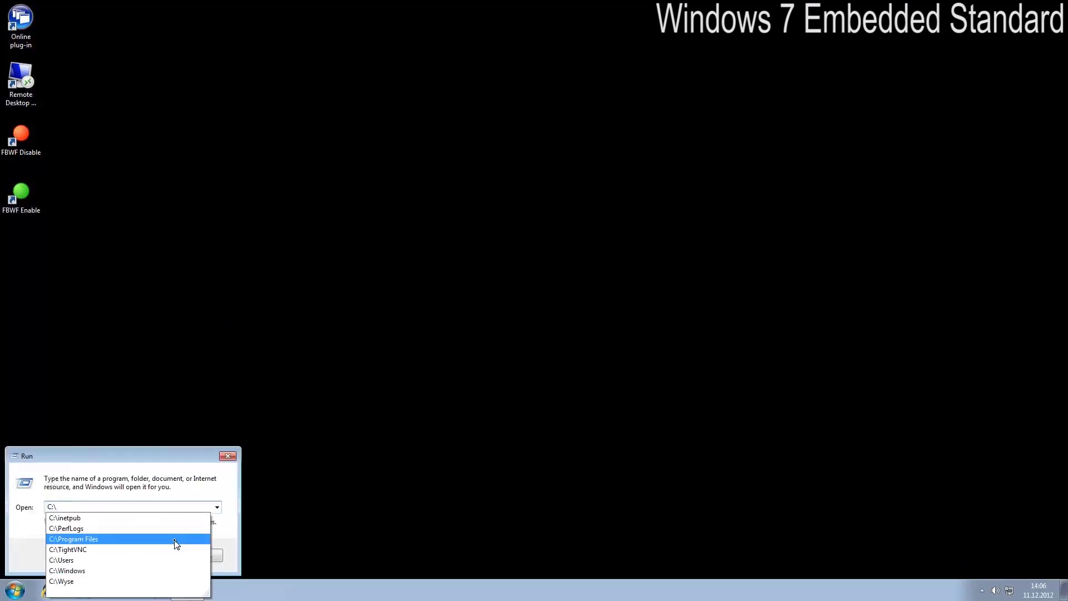
text(Windows)
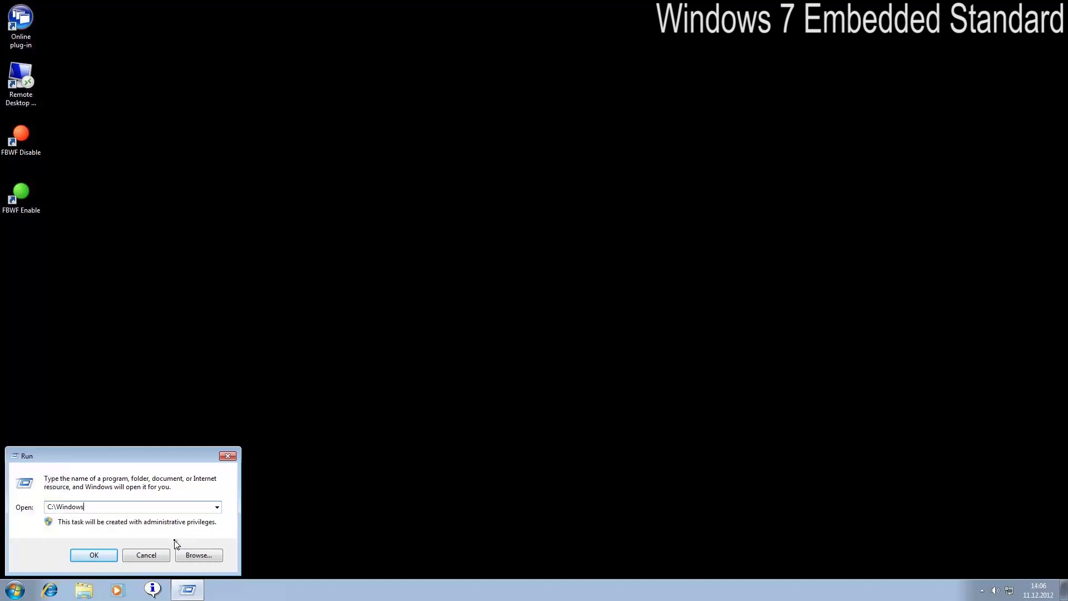
text(\)
text(system)
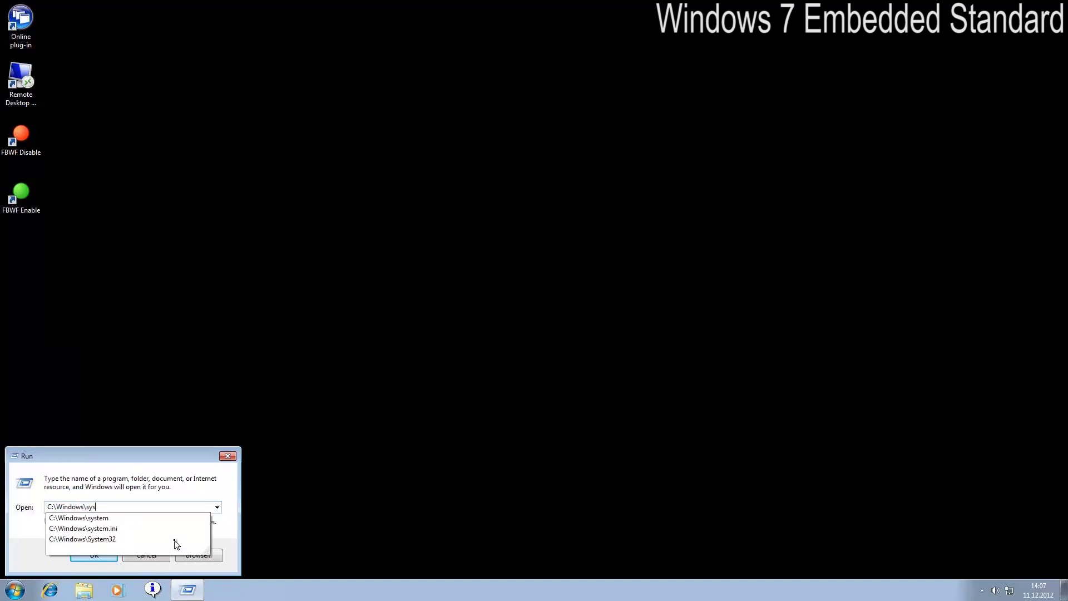
key(Down)
key(Down)
key(Down)
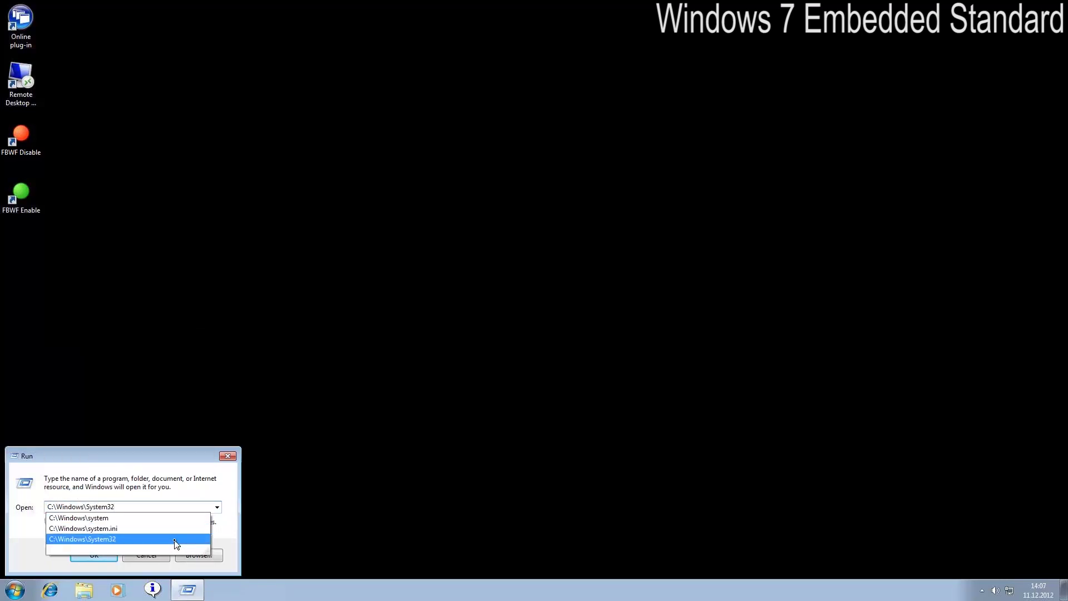
key(Return)
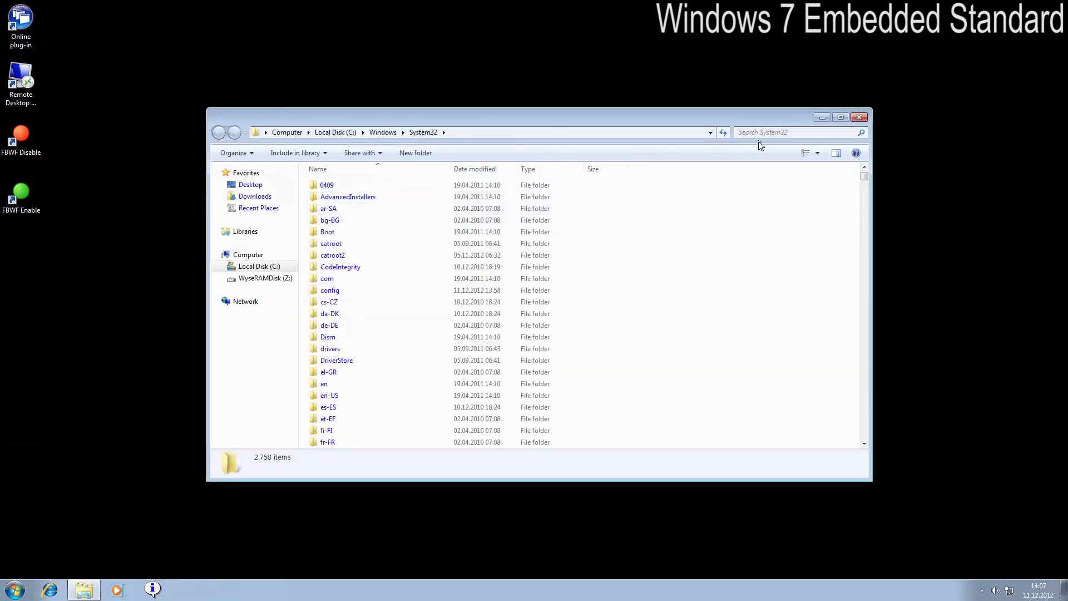
click(763, 132)
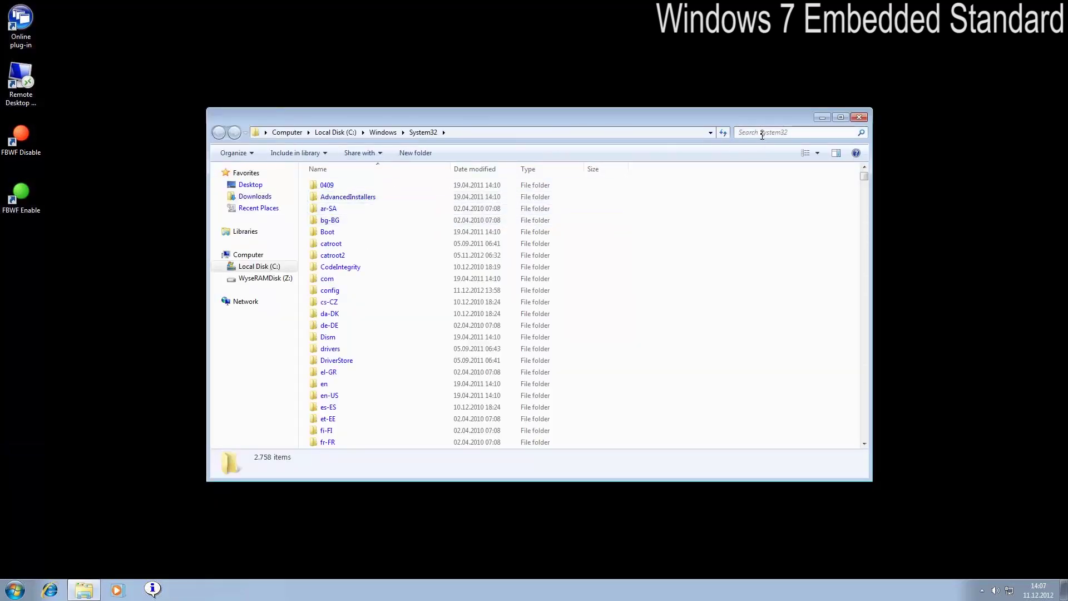
click(393, 280)
text(ne)
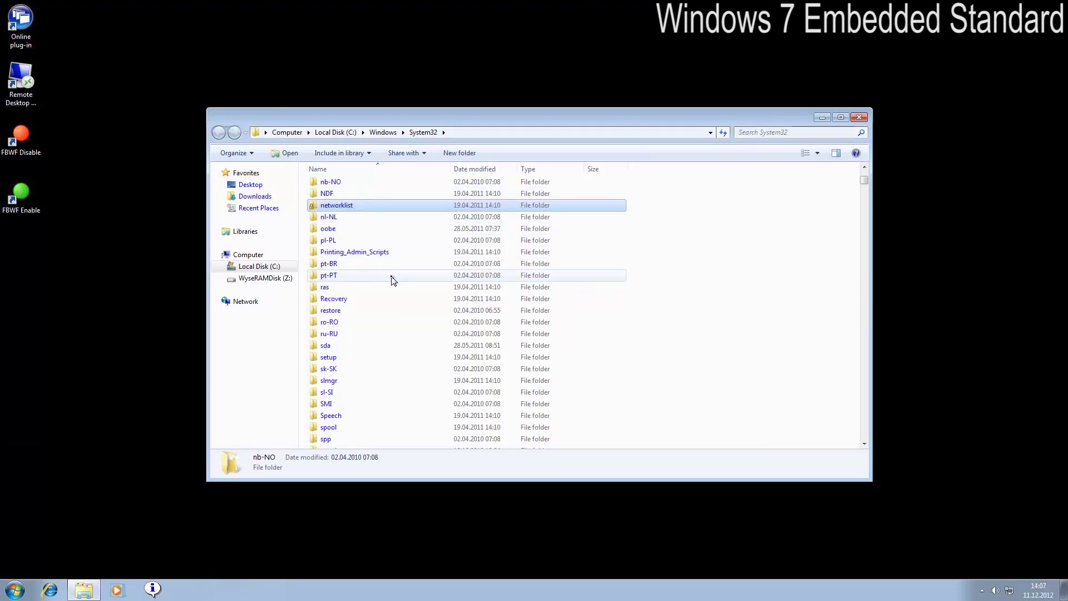
text(net)
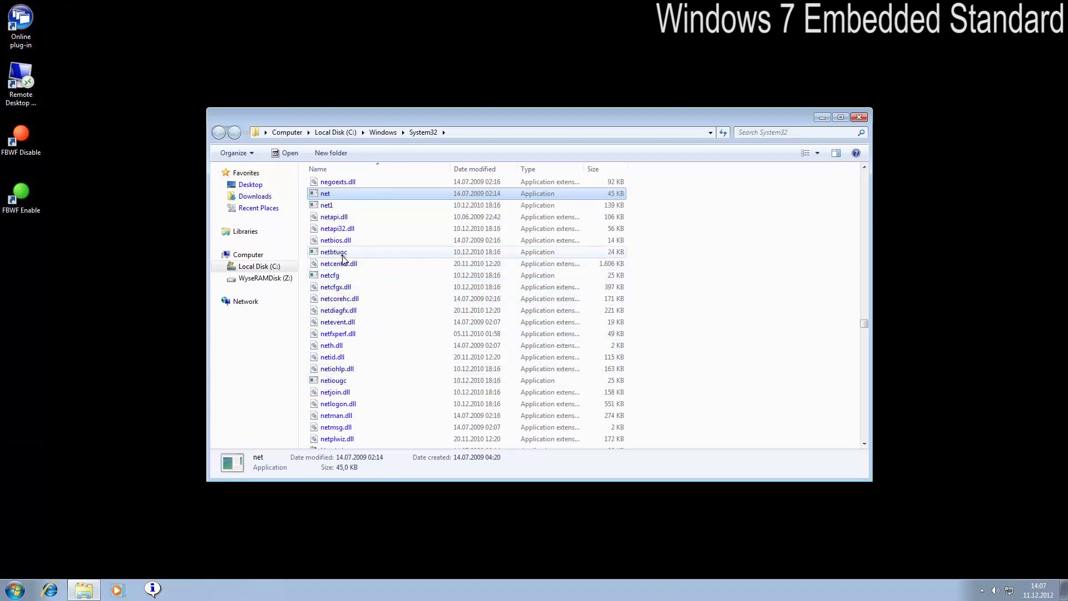
scroll(344, 263, down, 2)
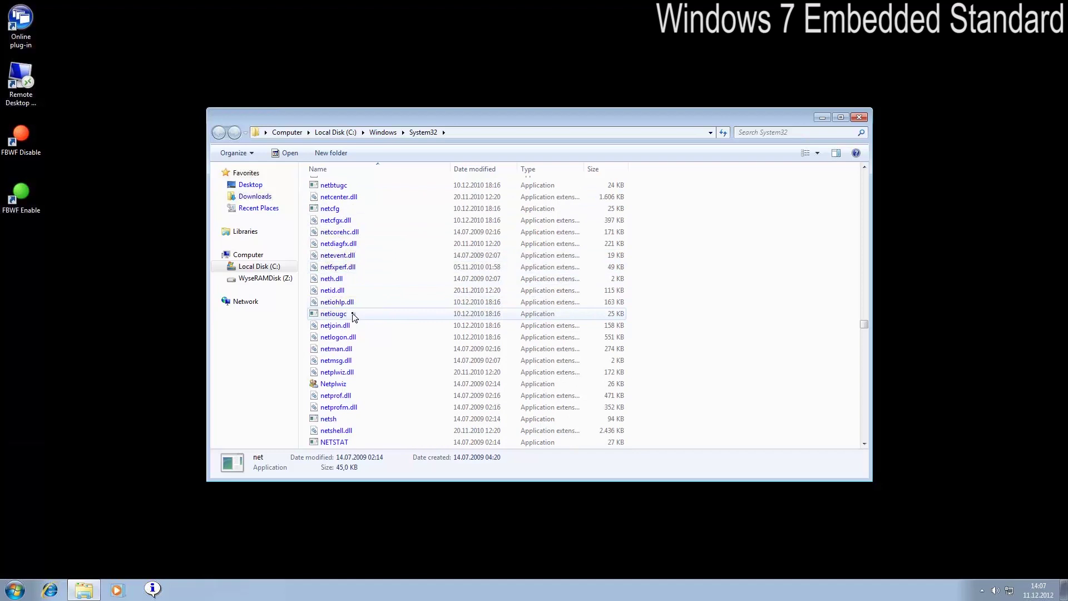
scroll(354, 316, down, 1)
scroll(354, 316, down, 1)
scroll(351, 316, down, 1)
scroll(346, 334, down, 2)
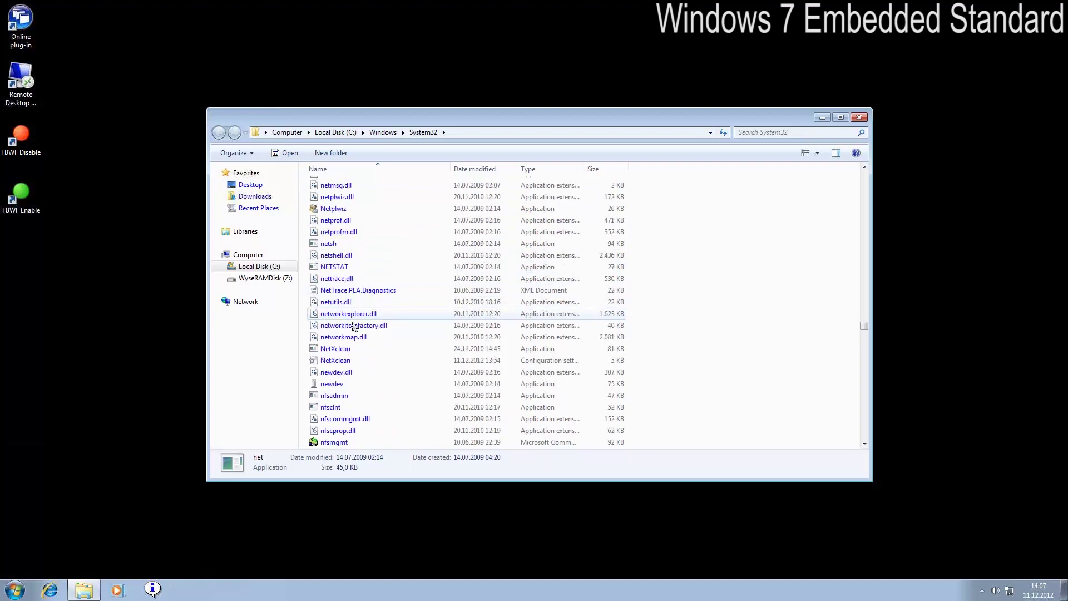
click(340, 361)
Open NetXclean, change CleanProfiles=1 to 0, save and close Notepad.
double_click(340, 361)
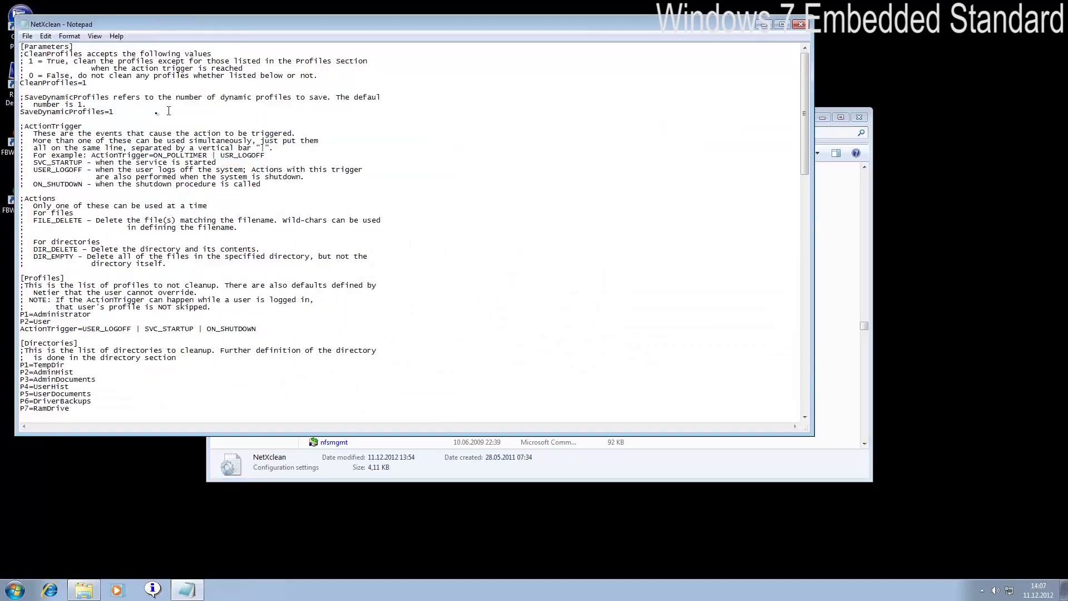
double_click(83, 83)
text(0)
click(32, 38)
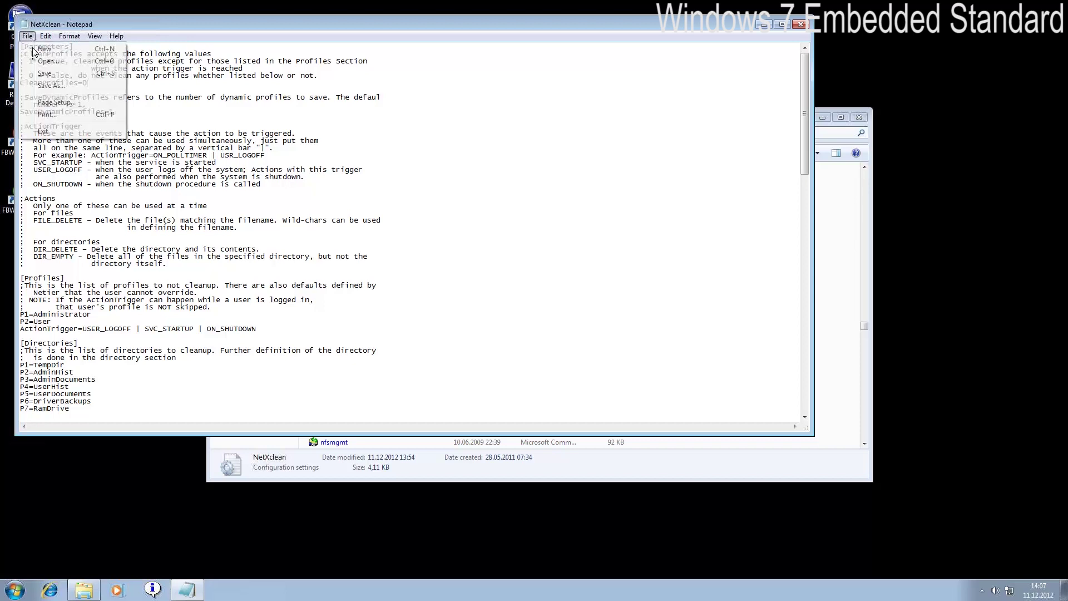
click(42, 77)
click(799, 24)
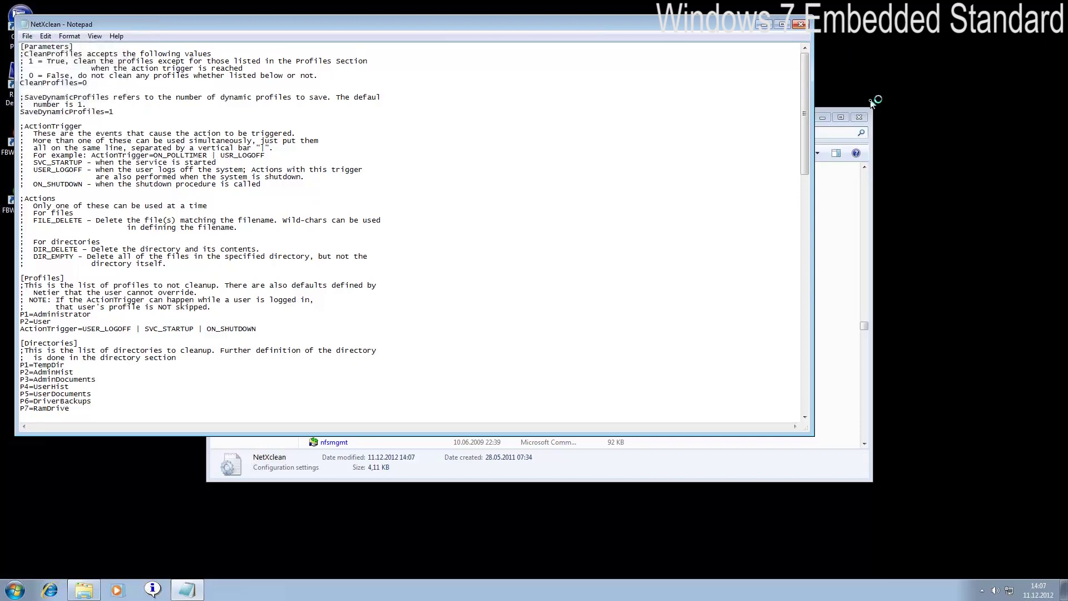
Close the System32 window and show the Start menu's Restart, Sleep and Shut down options.
click(861, 120)
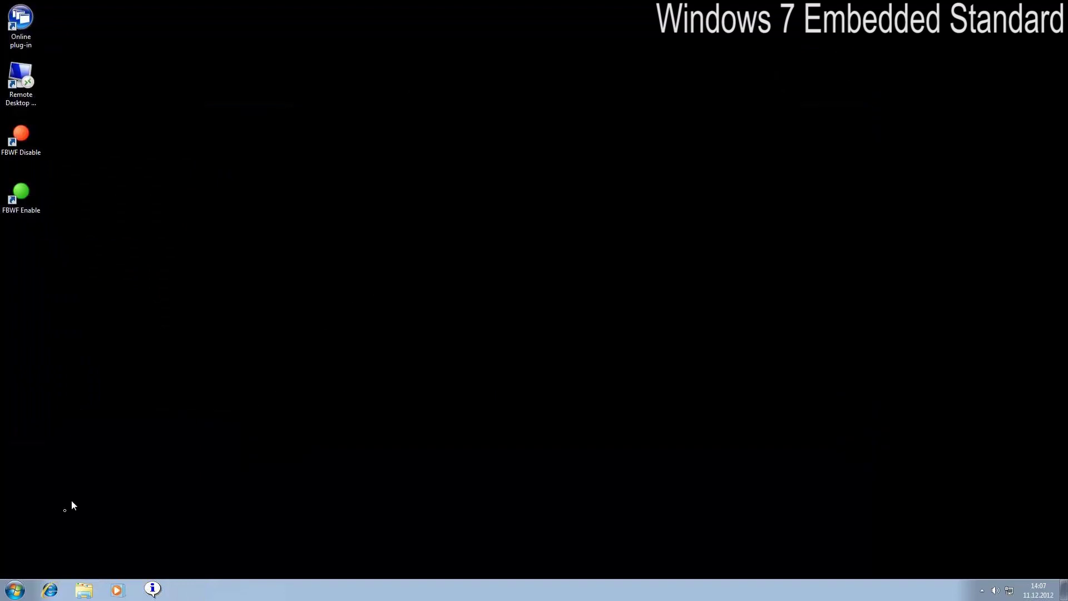
click(23, 589)
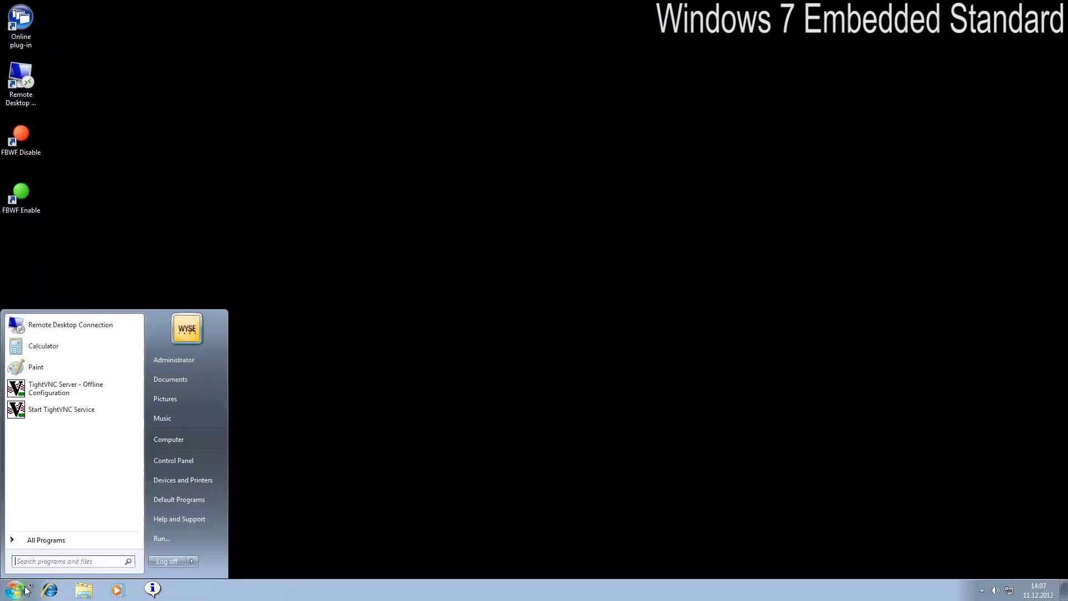
click(194, 562)
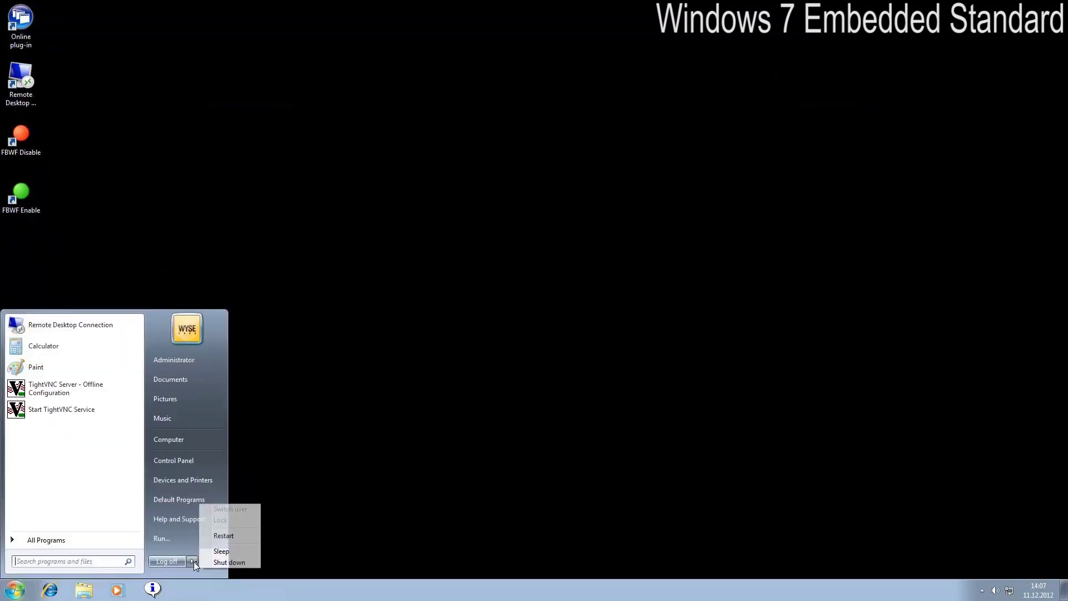